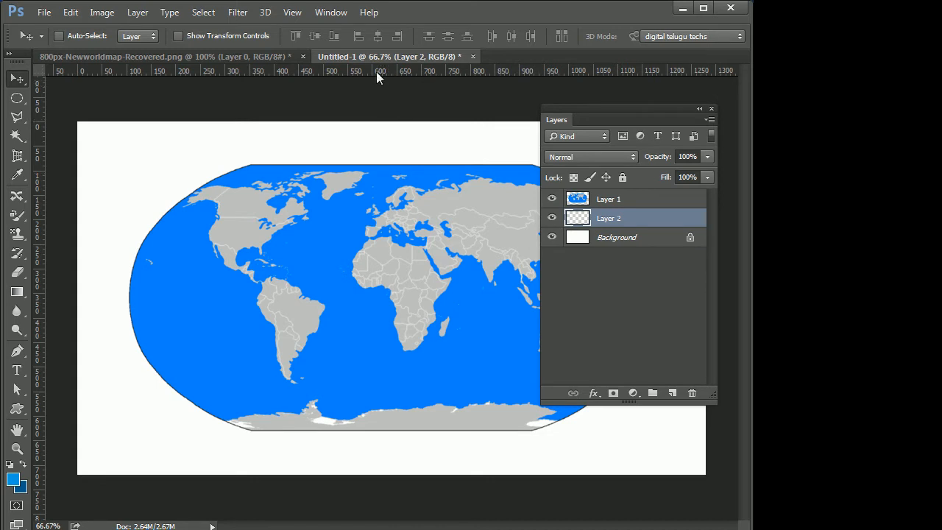
# Step: Place a horizontal and a vertical guide crossing at the centre of the canvas
pyautogui.moveTo(376, 72); pyautogui.dragTo(388, 299)
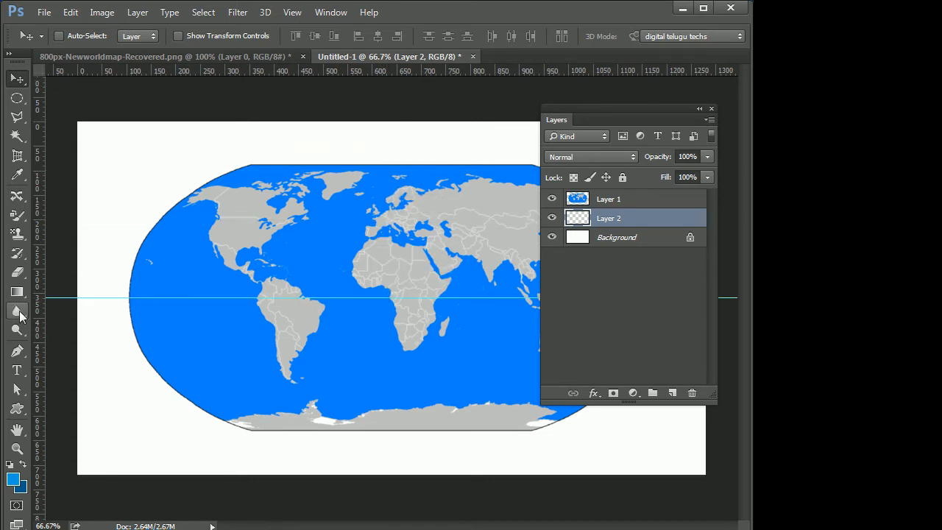
pyautogui.moveTo(40, 317); pyautogui.dragTo(413, 324)
pyautogui.moveTo(643, 109); pyautogui.dragTo(659, 99)
# Step: Draw a large, roughly circular Elliptical Marquee selection over the upper-left part of the map
pyautogui.click(17, 98)
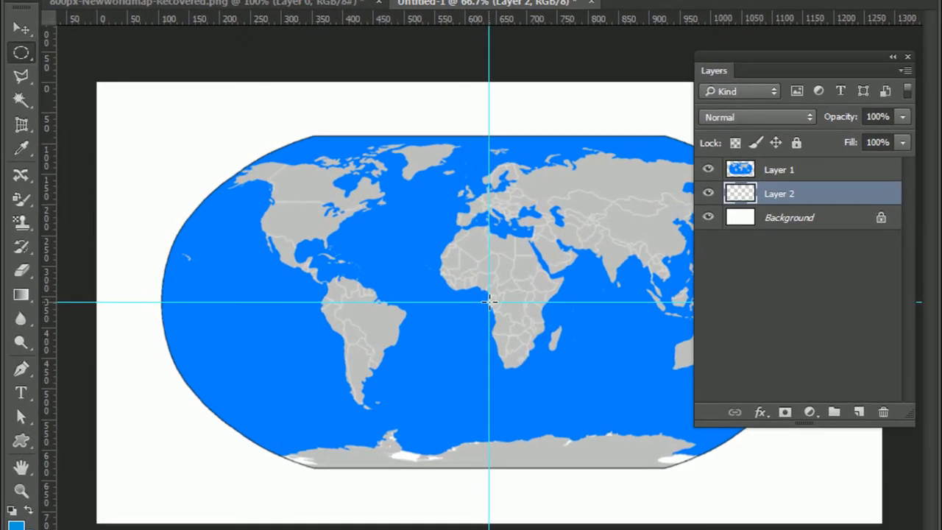
pyautogui.moveTo(391, 298); pyautogui.dragTo(362, 275)
pyautogui.moveTo(452, 275); pyautogui.dragTo(246, 43)
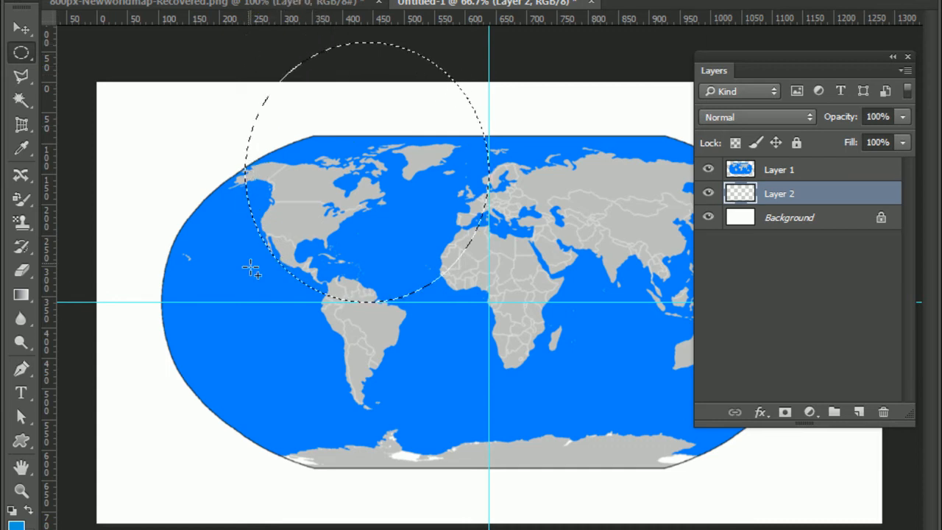
# Step: Reposition the elliptical selection with Transform Selection so its centre sits on the guide intersection
pyautogui.click(249, 0)
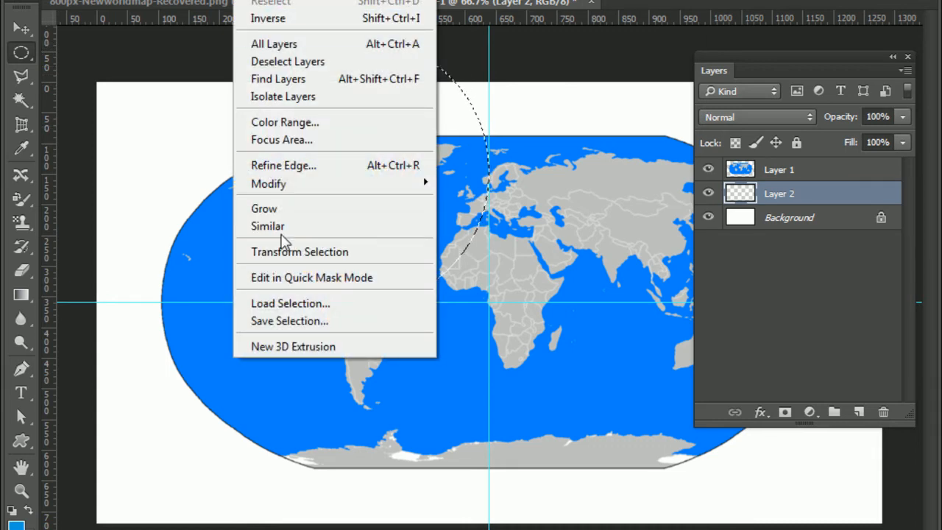
pyautogui.click(295, 254)
pyautogui.moveTo(377, 105); pyautogui.dragTo(500, 234)
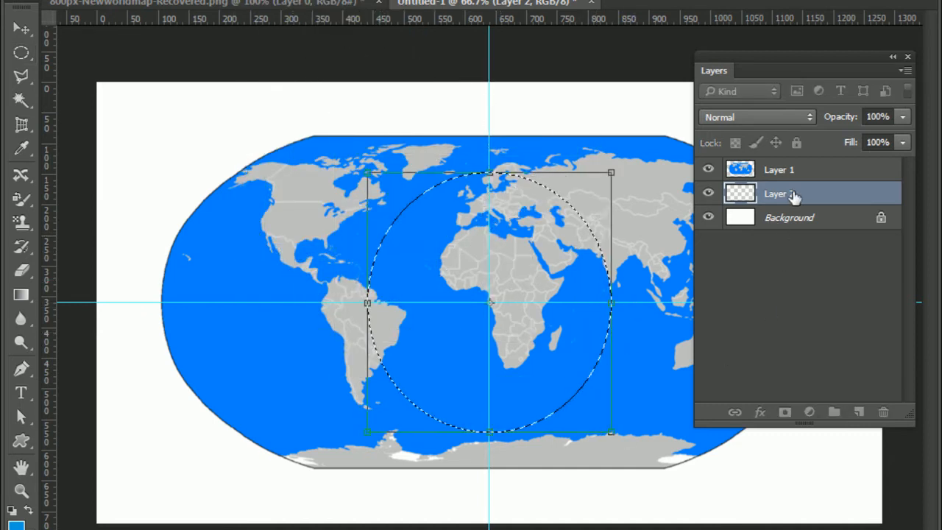
pyautogui.press('Return')
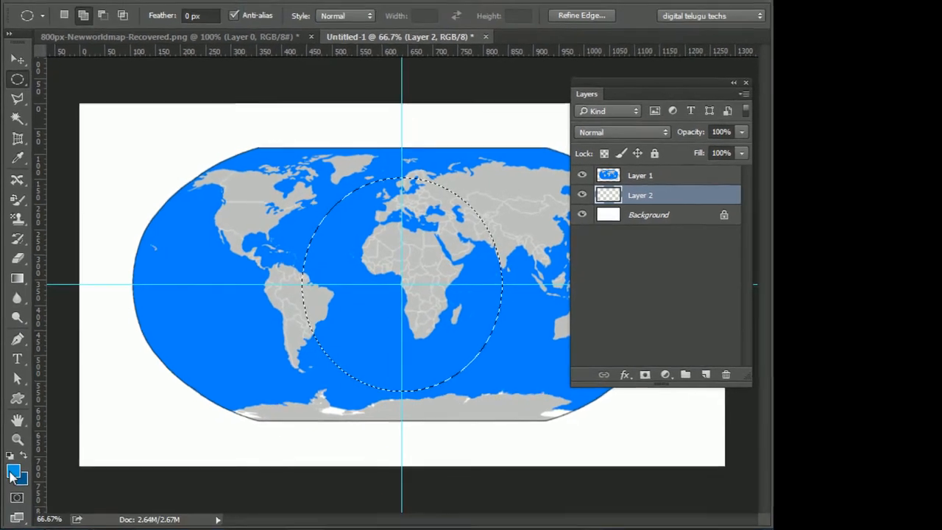
# Step: Set the foreground colour to near-black (#050505), fill the circular selection on Layer 2 with it, and deselect
pyautogui.click(16, 526)
pyautogui.click(193, 292)
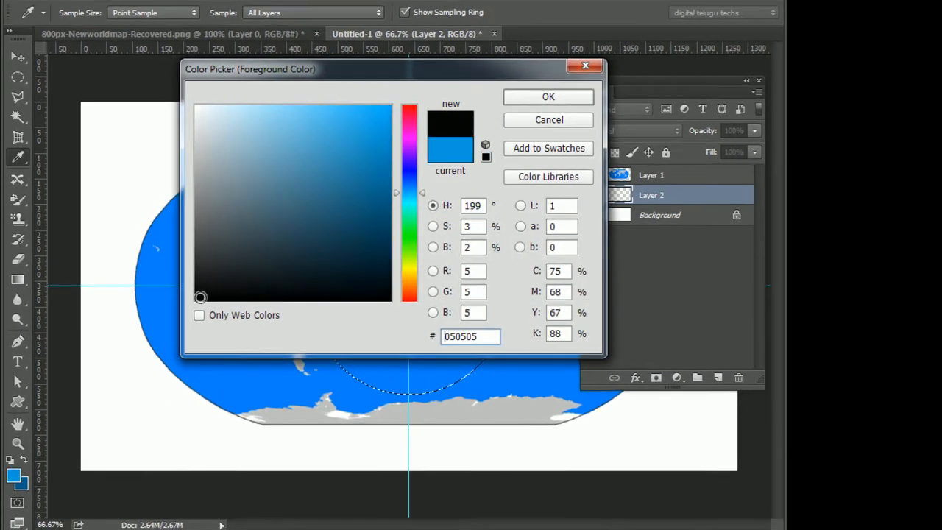
pyautogui.click(525, 101)
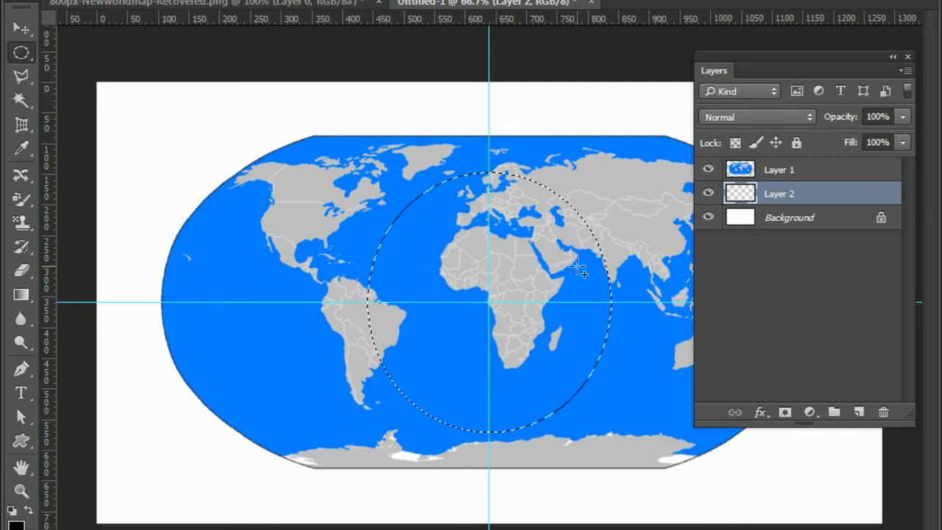
pyautogui.hotkey('alt', 'BackSpace')
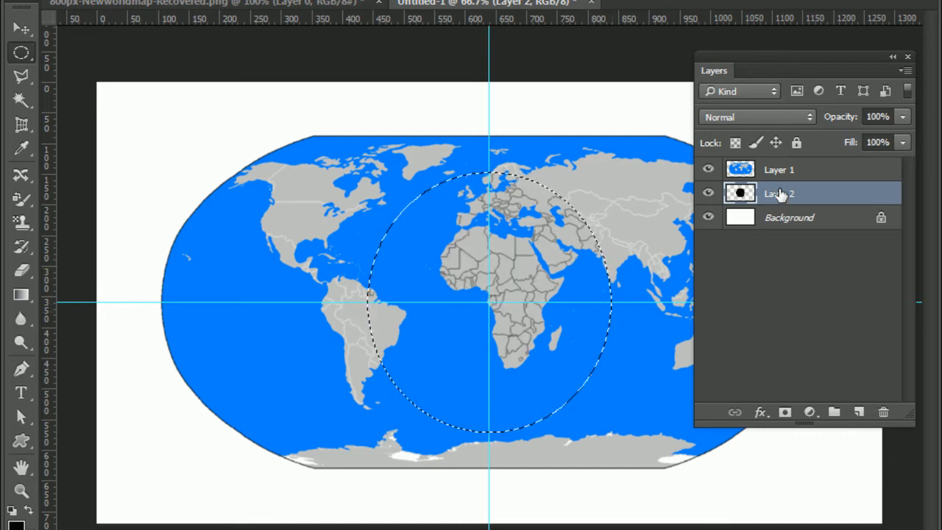
pyautogui.hotkey('ctrl', 'd')
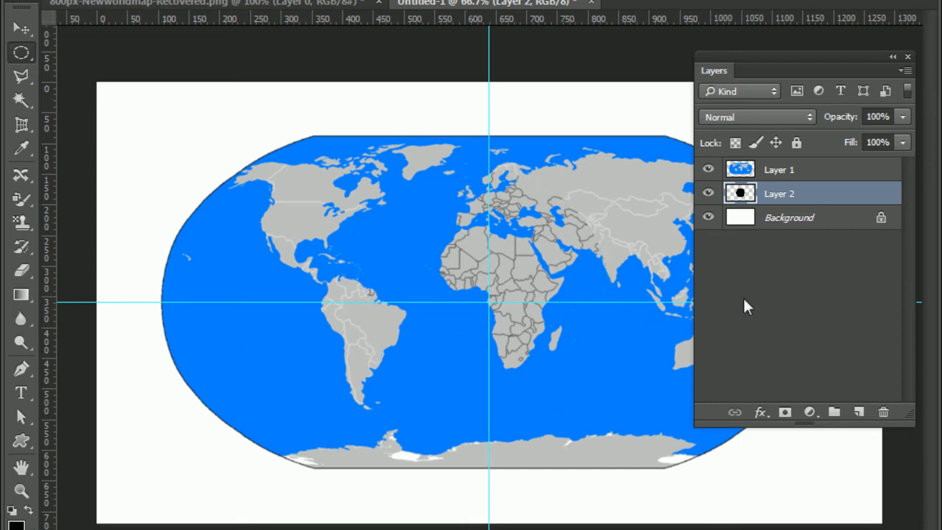
# Step: Duplicate Layer 1 and Layer 2 together
pyautogui.keyDown('shift'); pyautogui.click(796, 172); pyautogui.keyUp('shift')
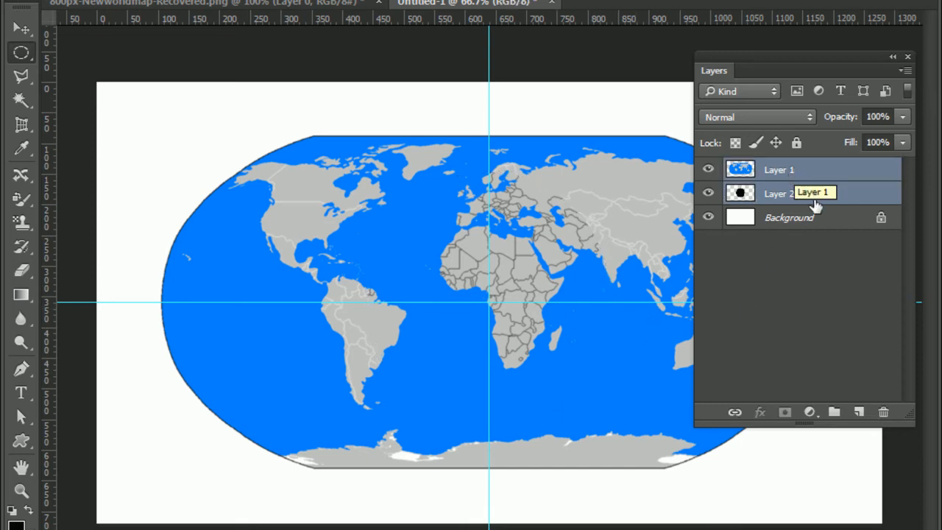
pyautogui.moveTo(832, 190); pyautogui.dragTo(859, 412)
pyautogui.click(835, 328)
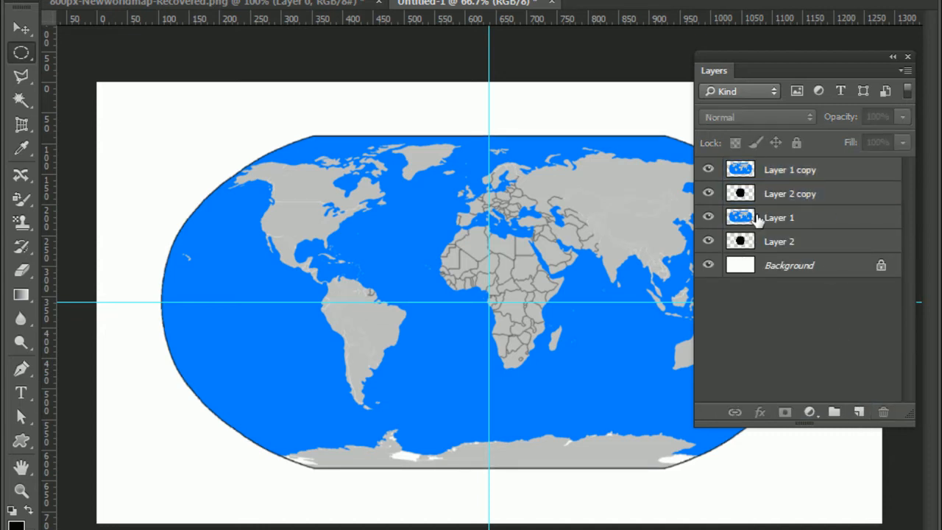
# Step: Create a clipping mask that clips Layer 1 copy to the circle on Layer 2 copy
pyautogui.click(780, 171)
pyautogui.click(808, 267)
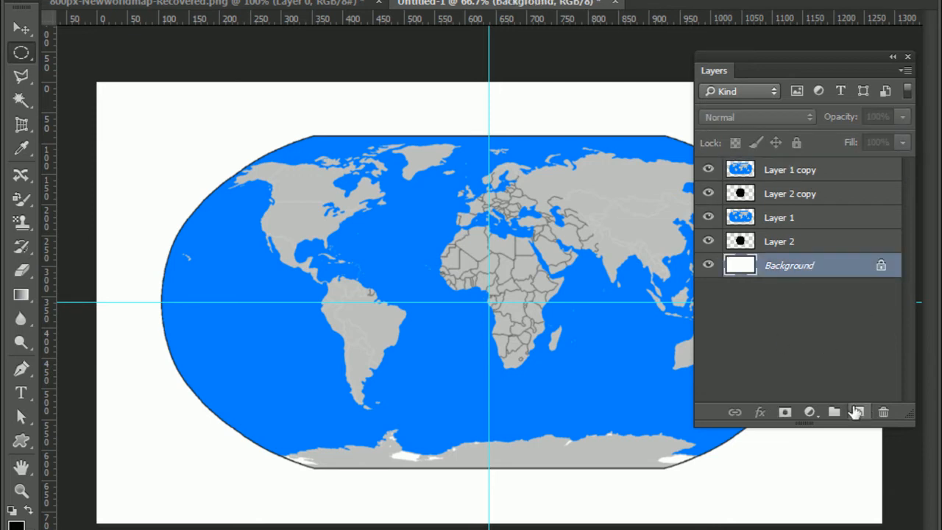
pyautogui.click(782, 170)
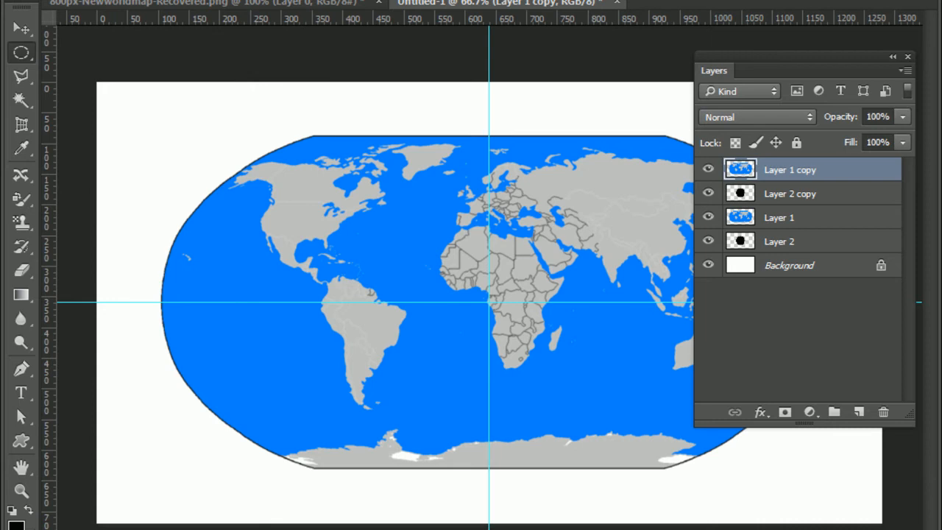
pyautogui.click(204, 0)
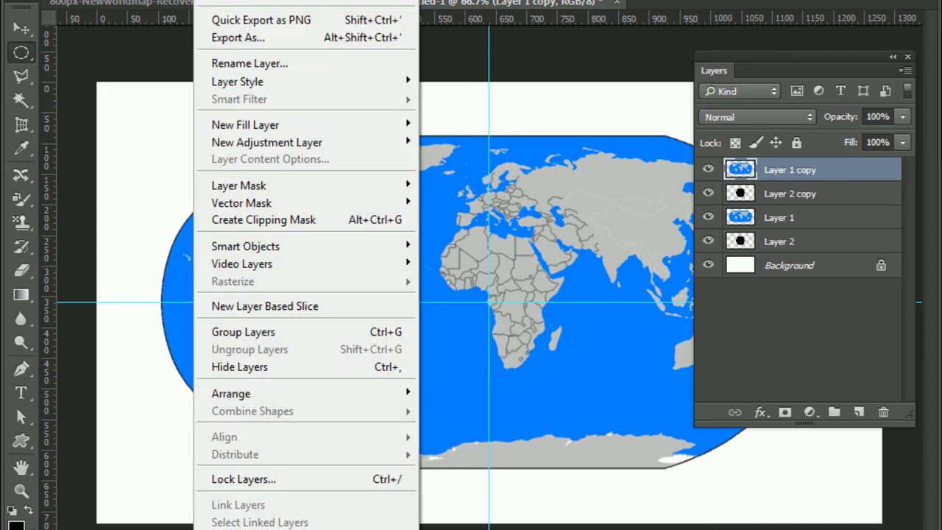
pyautogui.click(235, 220)
# Step: Clip the Layer 1 map to the circle on Layer 2 with a clipping mask
pyautogui.click(793, 219)
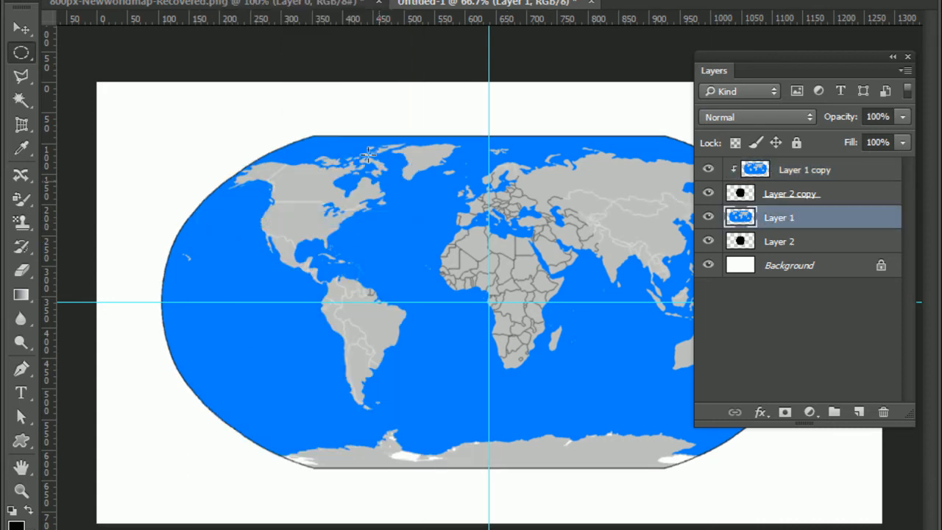
pyautogui.click(205, 0)
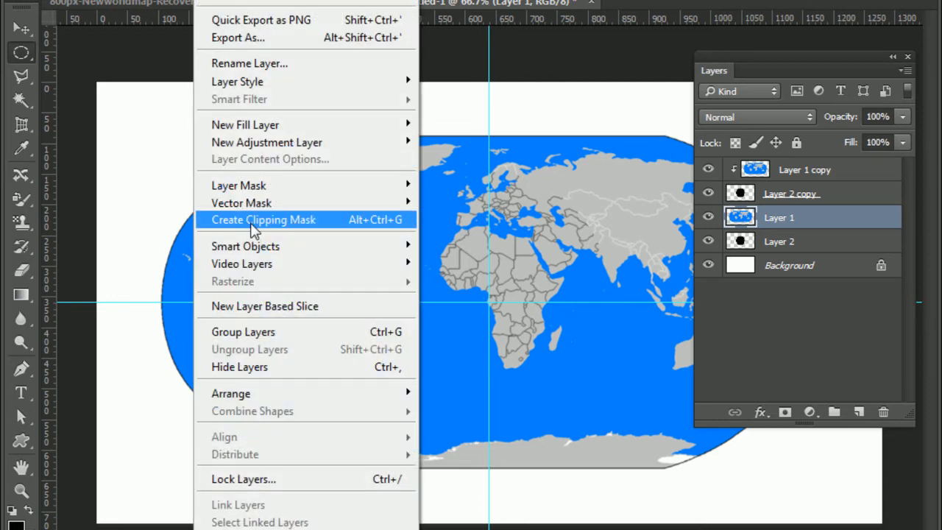
pyautogui.click(250, 216)
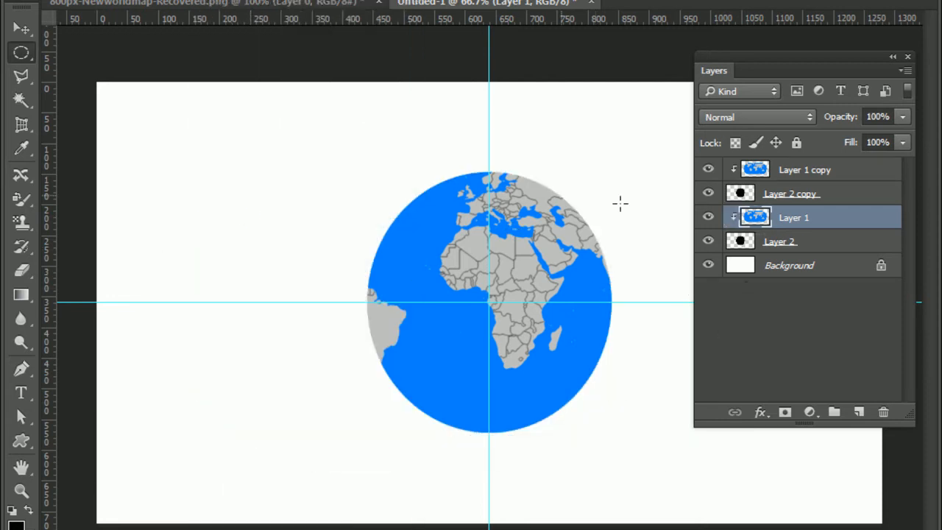
# Step: On a new layer above Background, draw a flat elliptical selection, feather it 20 pixels and fill it with the near-black foreground colour
pyautogui.click(792, 267)
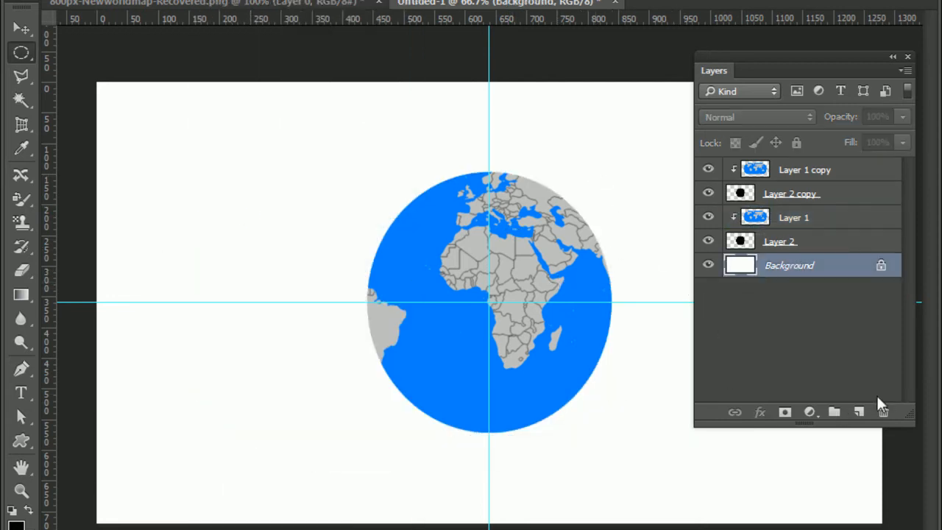
pyautogui.click(859, 412)
pyautogui.moveTo(155, 148); pyautogui.dragTo(296, 194)
pyautogui.rightClick(229, 177)
pyautogui.click(254, 214)
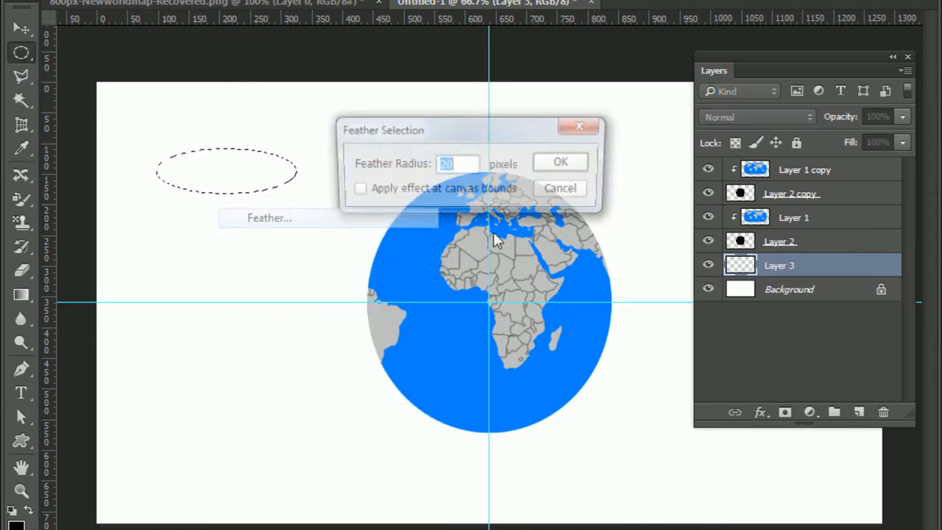
pyautogui.click(565, 166)
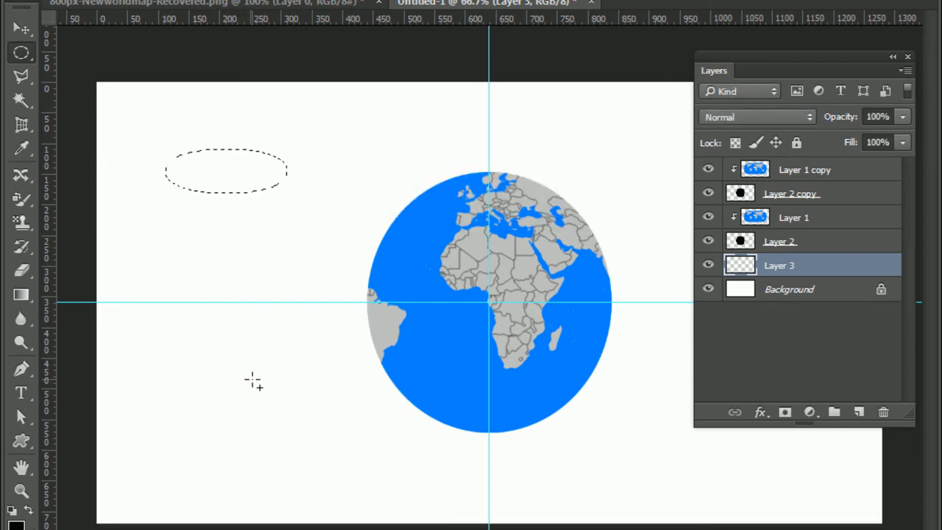
pyautogui.hotkey('alt', 'BackSpace')
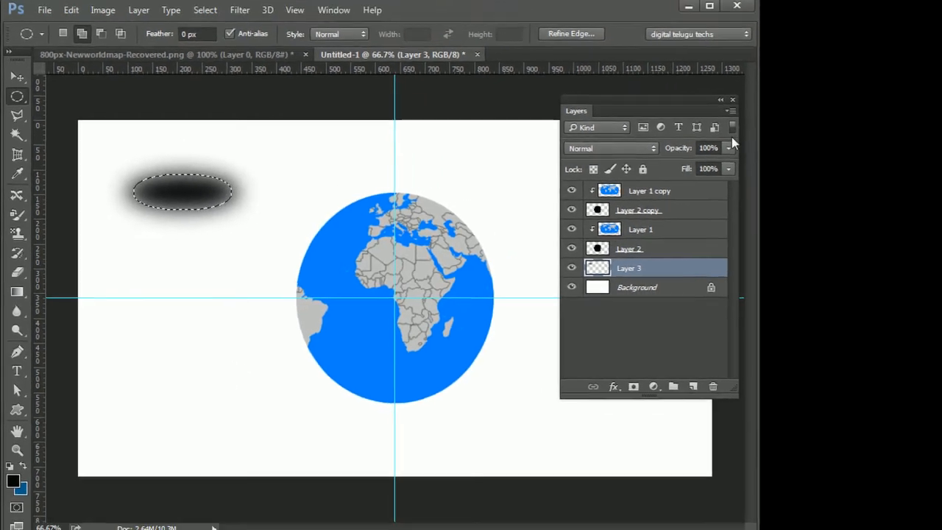
# Step: Lower the opacity of the blurred shadow layer to 47% and clear the selection
pyautogui.click(862, 124)
pyautogui.moveTo(669, 171); pyautogui.dragTo(682, 173)
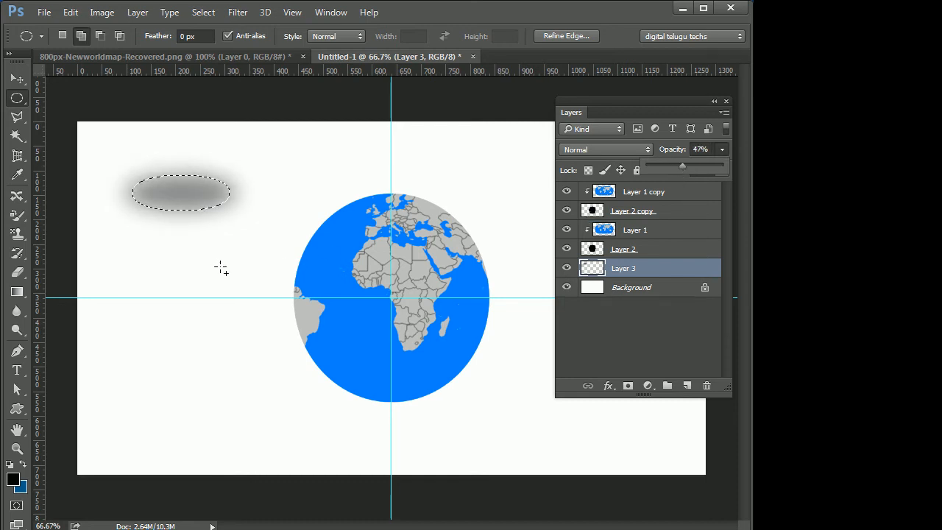
pyautogui.click(194, 257)
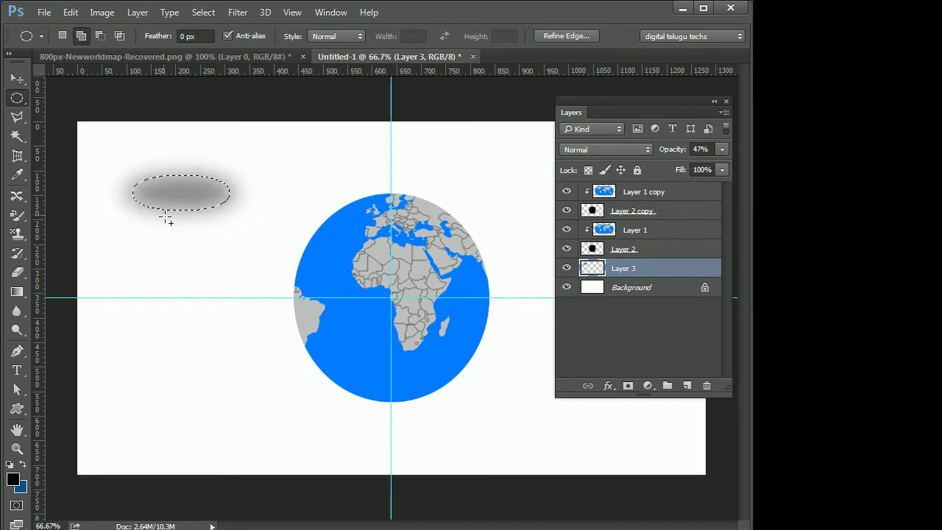
pyautogui.click(220, 168)
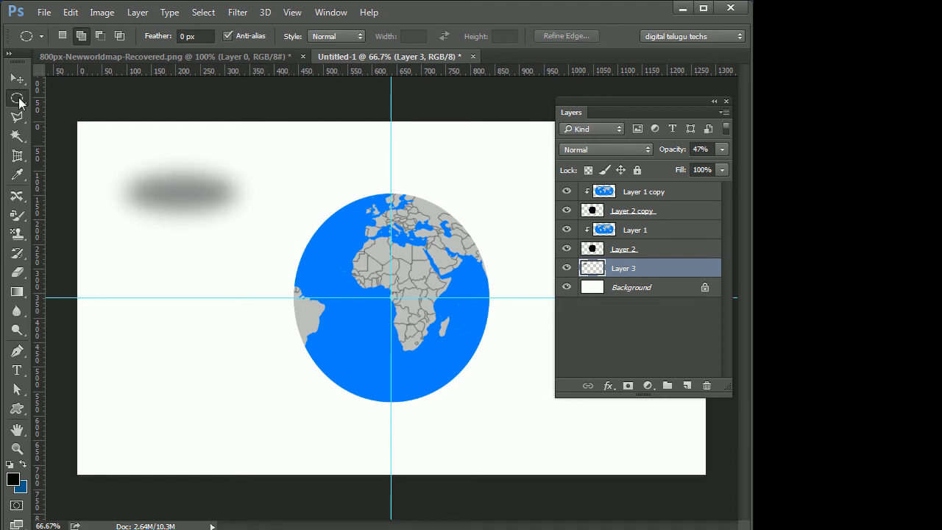
# Step: Move the shadow beneath the globe, centred on its lower edge, and hide the guides
pyautogui.click(17, 78)
pyautogui.moveTo(189, 184); pyautogui.dragTo(394, 394)
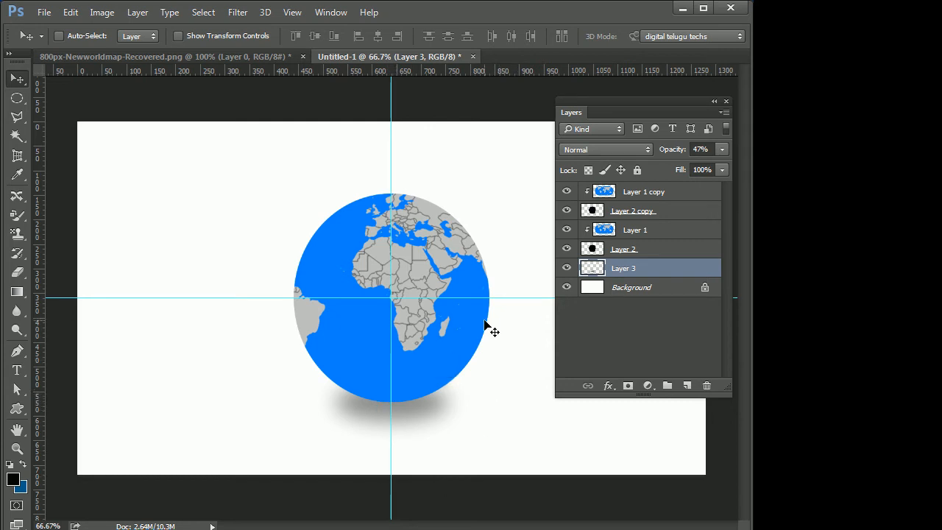
pyautogui.hotkey('ctrl', "'")
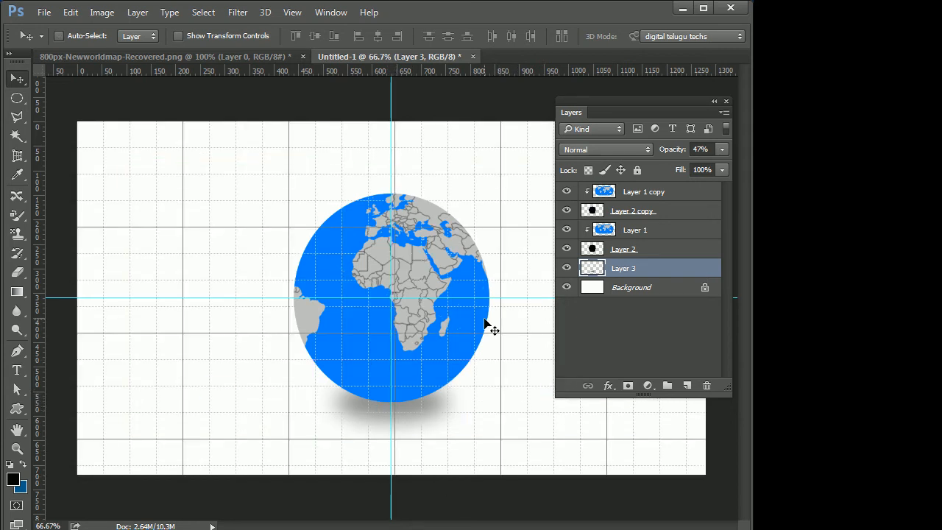
pyautogui.hotkey('ctrl', 'h')
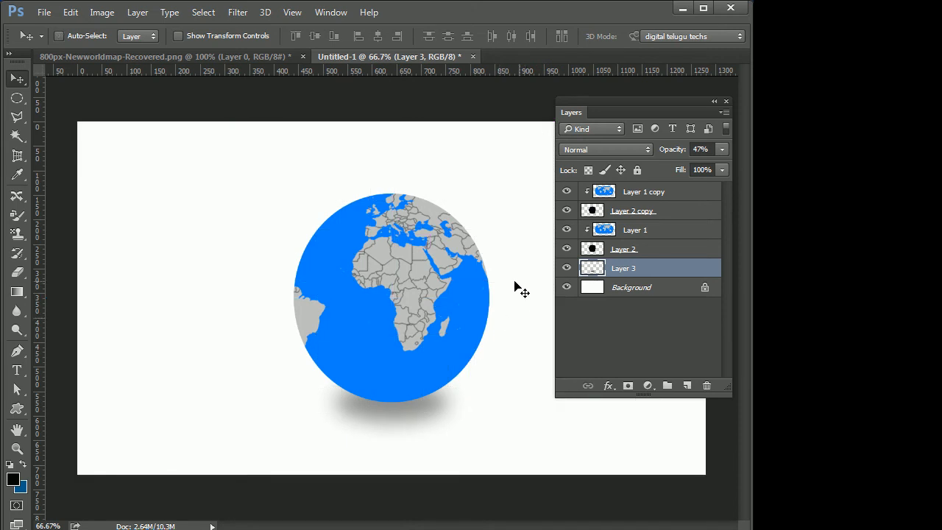
# Step: Add one empty layer above Layer 1 copy and another directly above Background
pyautogui.click(635, 193)
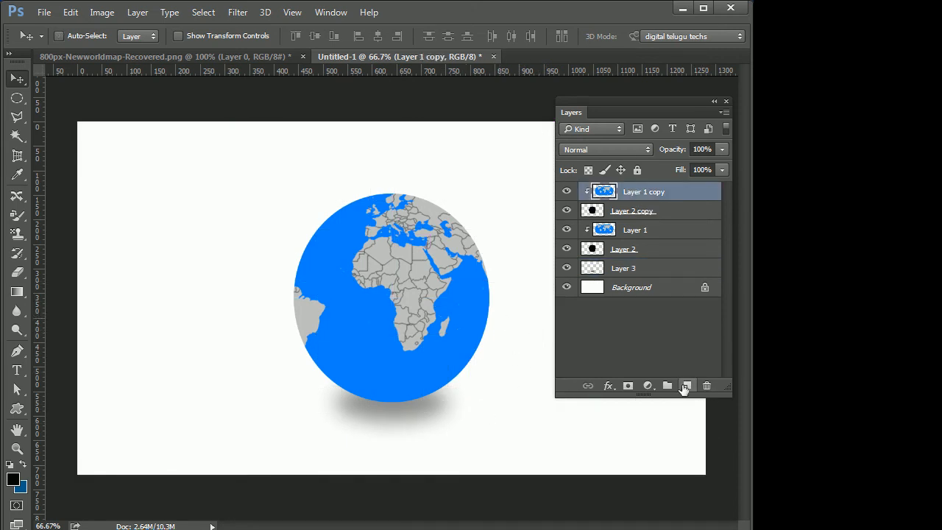
pyautogui.click(688, 386)
pyautogui.click(654, 307)
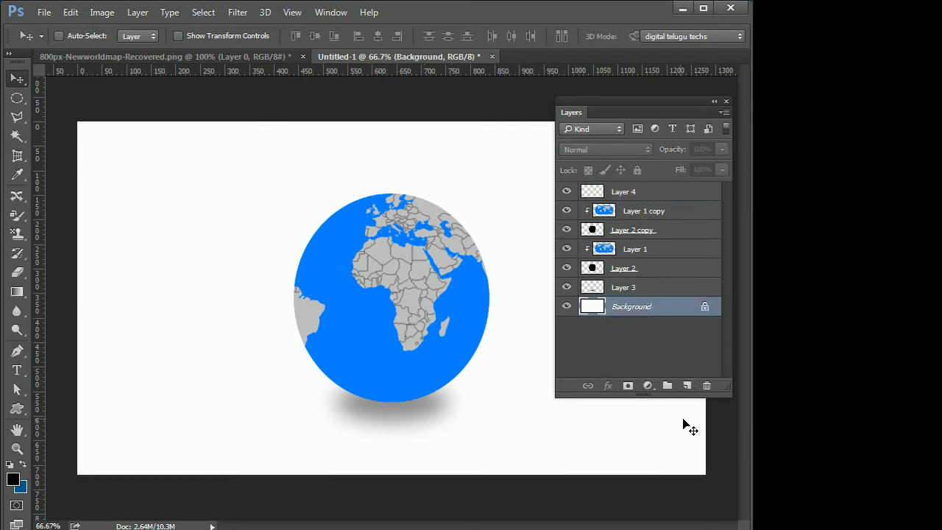
pyautogui.click(684, 387)
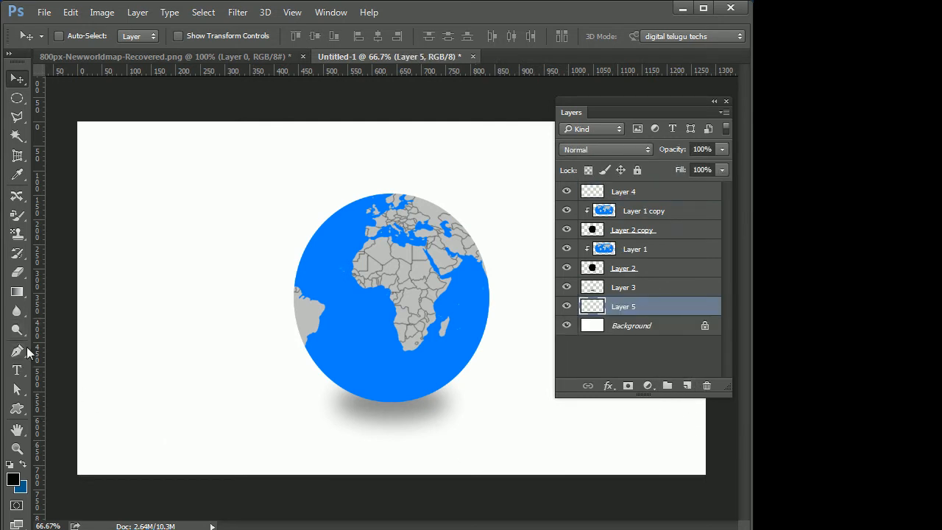
# Step: Change the foreground colour to a bright medium blue
pyautogui.click(19, 479)
pyautogui.moveTo(231, 292); pyautogui.dragTo(369, 153)
pyautogui.click(514, 119)
pyautogui.press('v')
# Step: Fill Layer 5 with the foreground-to-background radial gradient, drawn from the globe's centre to the canvas's left edge
pyautogui.click(17, 292)
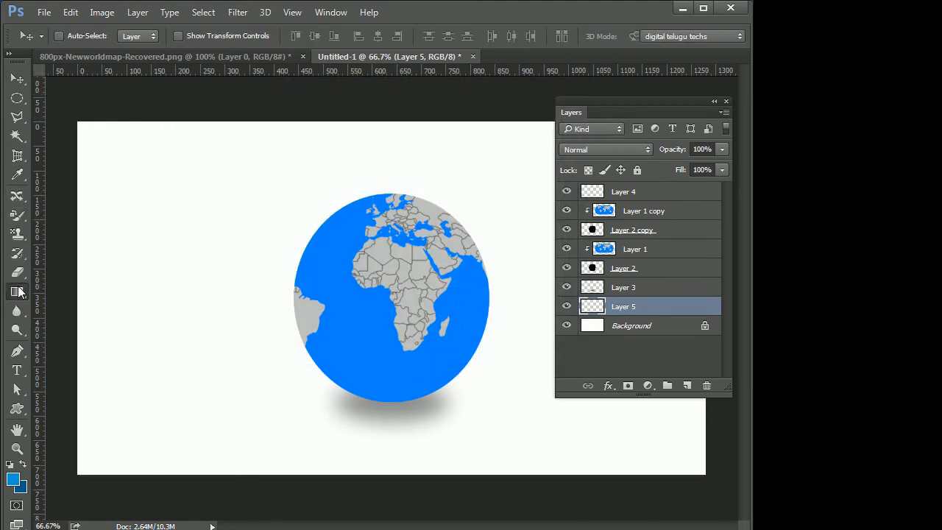
pyautogui.click(110, 36)
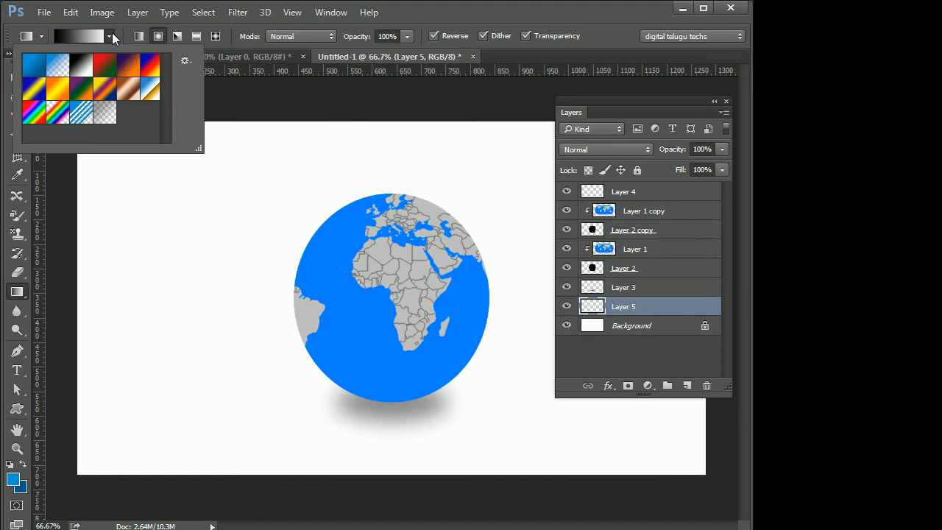
pyautogui.click(34, 65)
pyautogui.moveTo(394, 289); pyautogui.dragTo(72, 292)
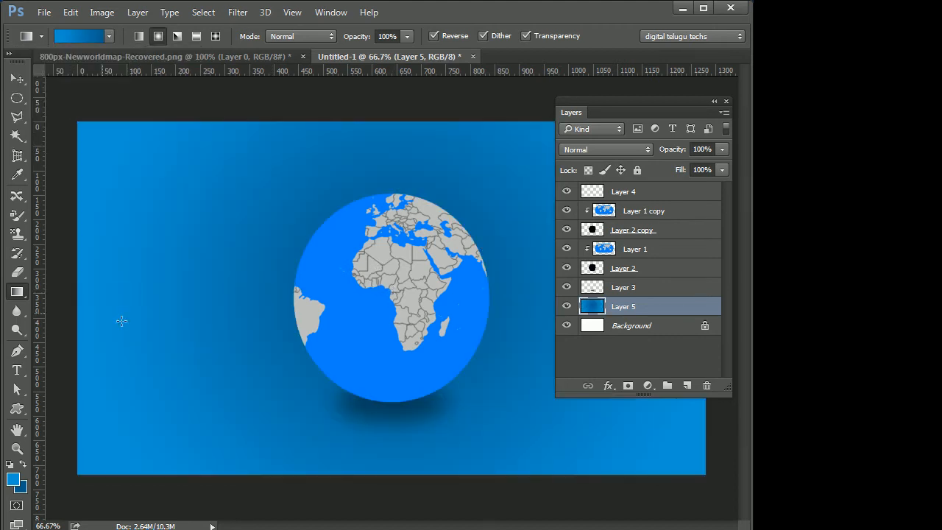
# Step: Redraw the radial gradient on Layer 5 several times, ending with its dark centre near the canvas's left edge, fading toward the globe
pyautogui.moveTo(398, 302); pyautogui.dragTo(88, 298)
pyautogui.moveTo(193, 302); pyautogui.dragTo(100, 299)
pyautogui.moveTo(400, 292)
pyautogui.mouseDown()
pyautogui.moveTo(130, 305)
pyautogui.moveTo(115, 297)
pyautogui.moveTo(326, 319)
pyautogui.mouseUp()
pyautogui.moveTo(103, 312); pyautogui.dragTo(288, 313)
pyautogui.moveTo(100, 318); pyautogui.dragTo(429, 315)
pyautogui.moveTo(110, 304); pyautogui.dragTo(365, 312)
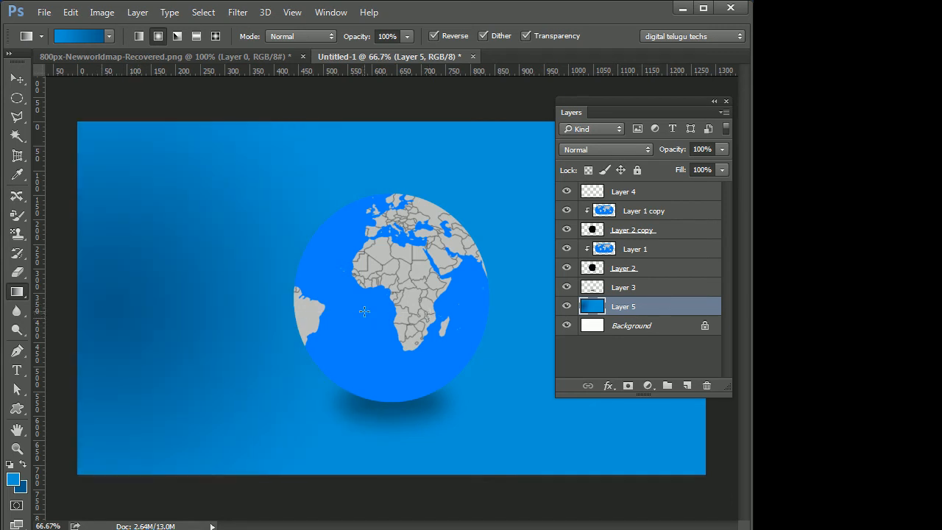
# Step: Redraw the radial gradient on Layer 5 as a small dark spot near the canvas's left edge
pyautogui.moveTo(140, 302); pyautogui.dragTo(115, 299)
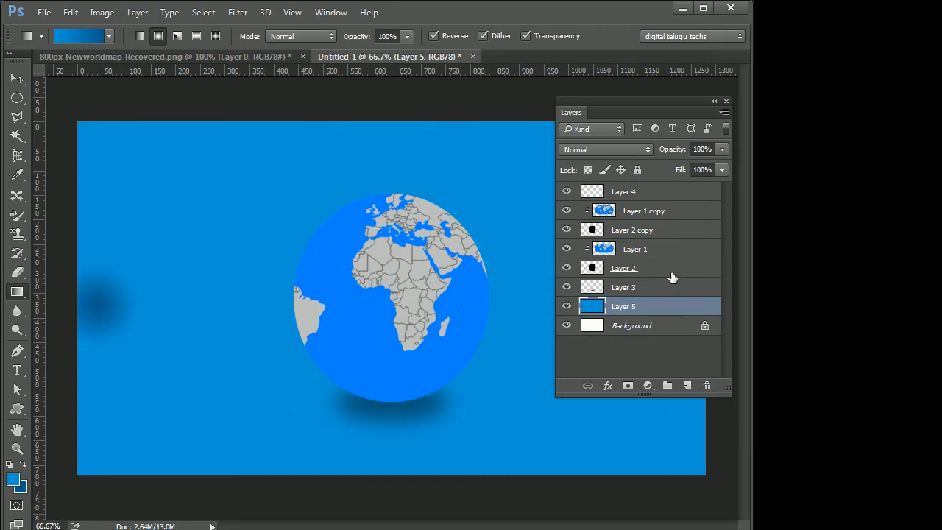
# Step: Fill the globe's circle on Layer 4 with the black-and-white radial gradient, white at its upper edge and black at its lower edge, then deselect
pyautogui.click(630, 192)
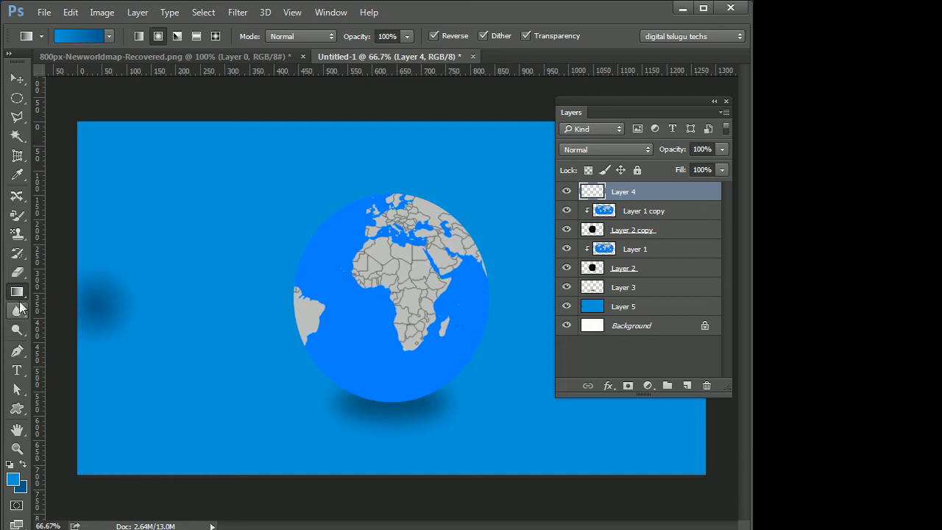
pyautogui.click(110, 34)
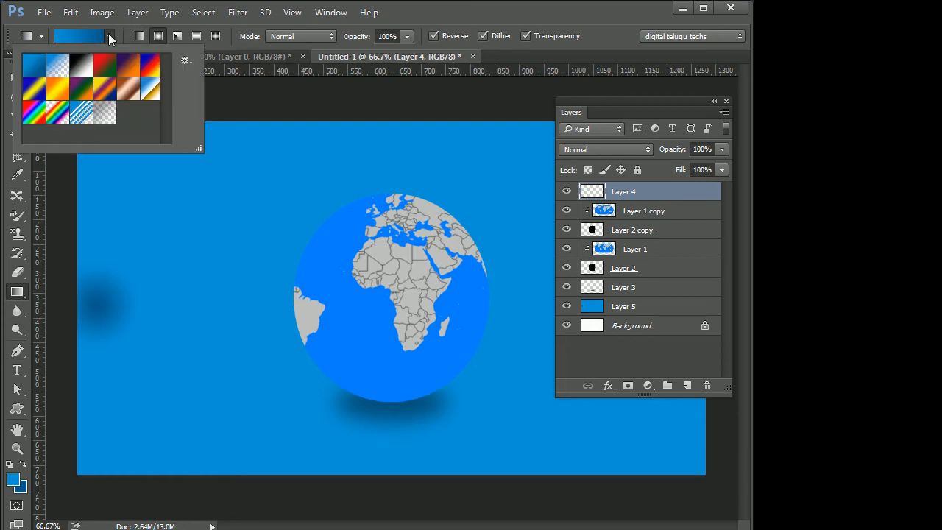
pyautogui.click(80, 67)
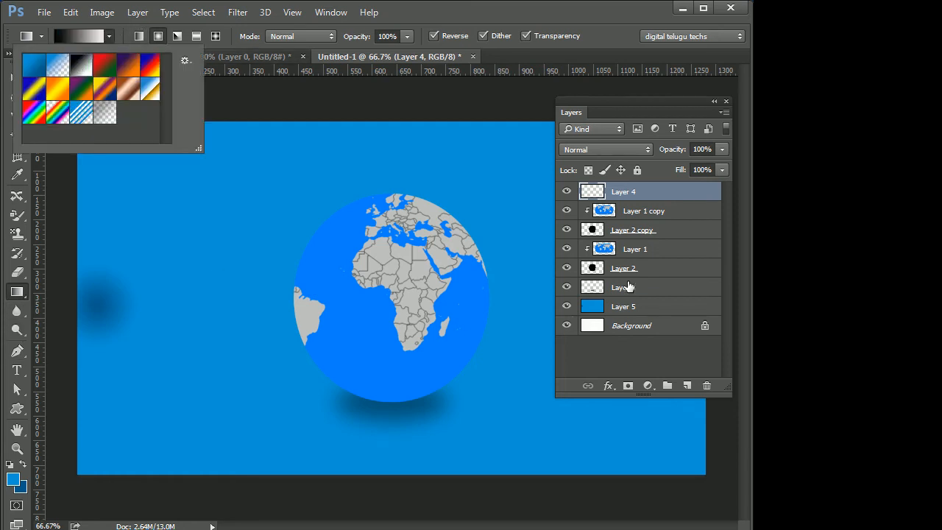
pyautogui.click(598, 233)
pyautogui.keyDown('ctrl'); pyautogui.click(594, 231); pyautogui.keyUp('ctrl')
pyautogui.click(638, 193)
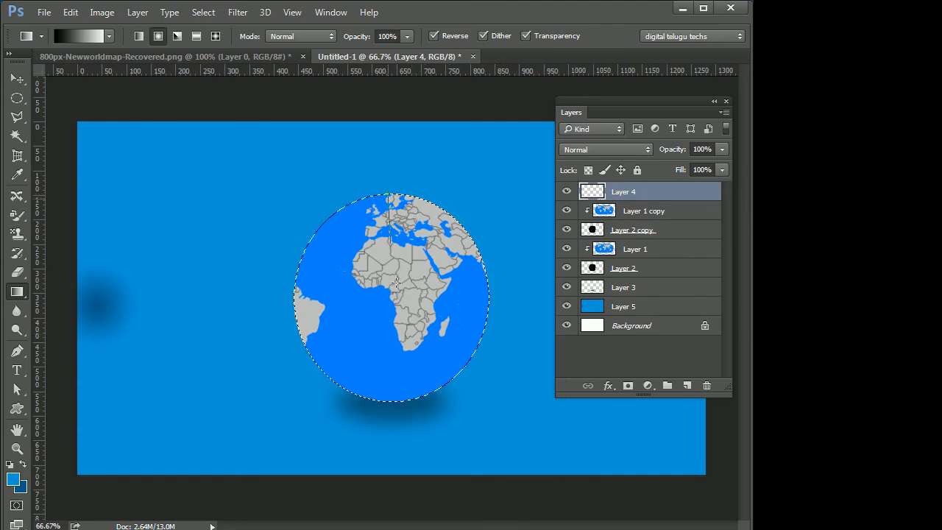
pyautogui.moveTo(401, 401); pyautogui.dragTo(401, 402)
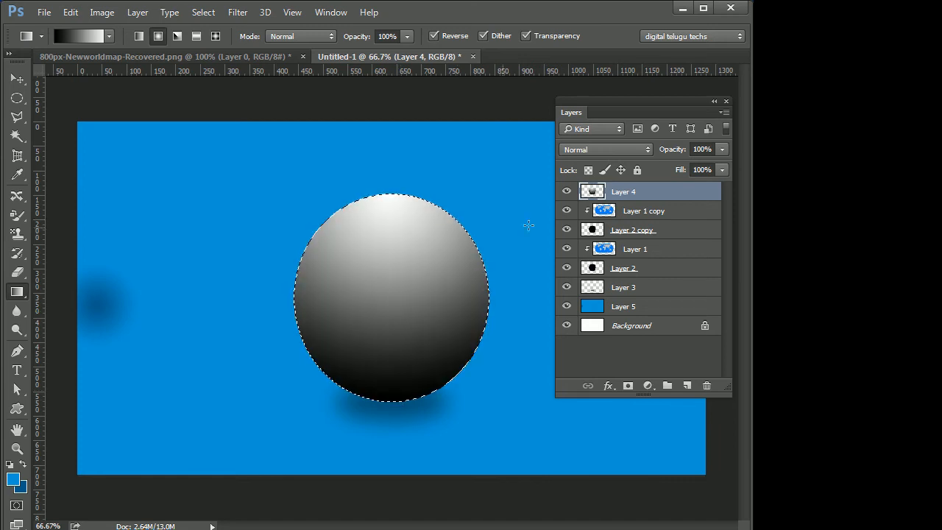
pyautogui.hotkey('ctrl', 'd')
# Step: Lower Layer 4's opacity to 28% so the shading overlays the globe
pyautogui.click(723, 148)
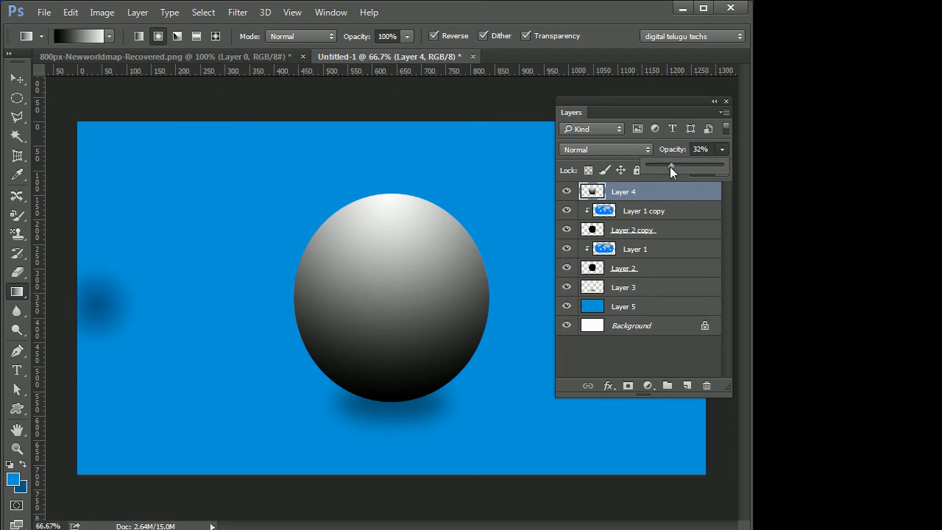
pyautogui.moveTo(670, 166); pyautogui.dragTo(668, 165)
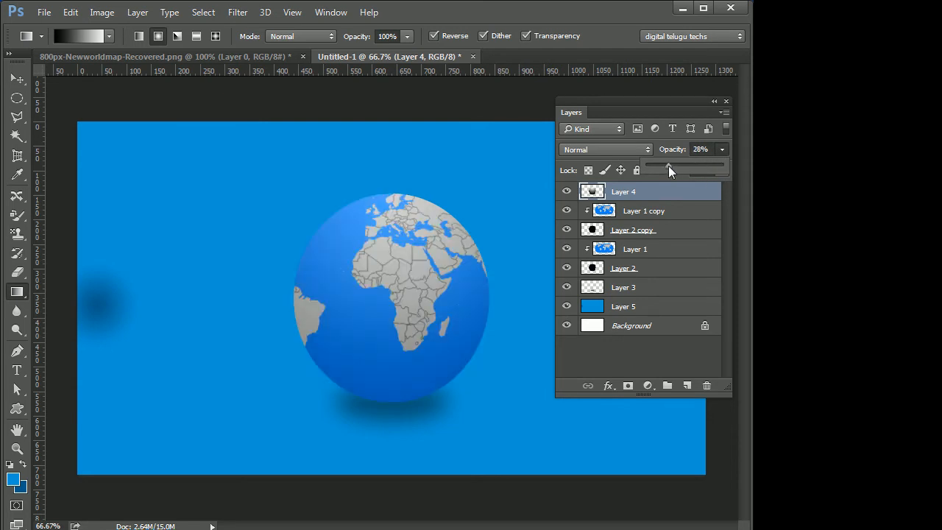
pyautogui.click(545, 166)
# Step: Show the Timeline below the globe and create a frame animation in it
pyautogui.press('v')
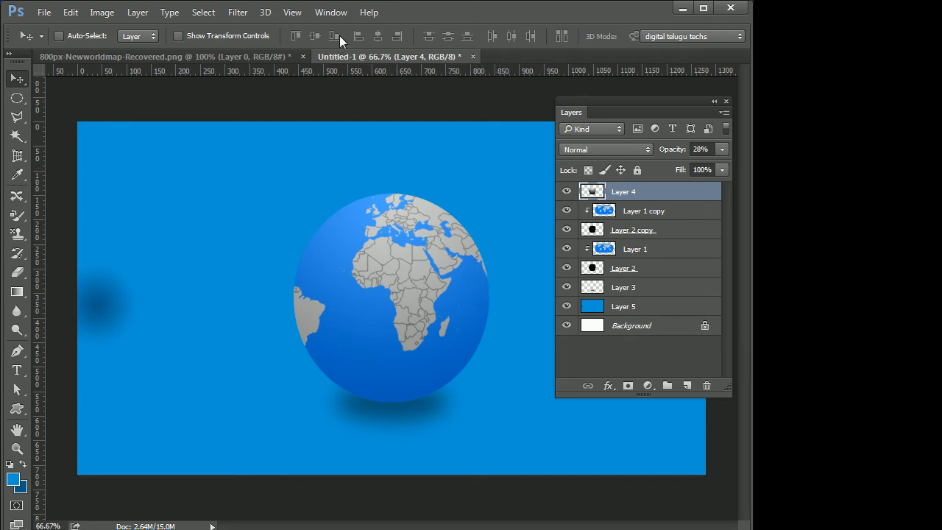
pyautogui.click(330, 13)
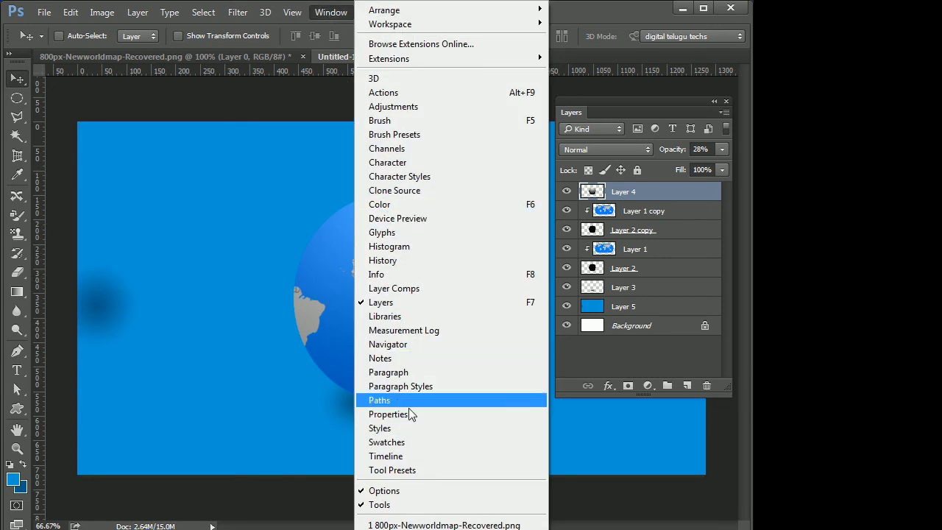
pyautogui.click(386, 456)
pyautogui.moveTo(362, 430); pyautogui.dragTo(307, 400)
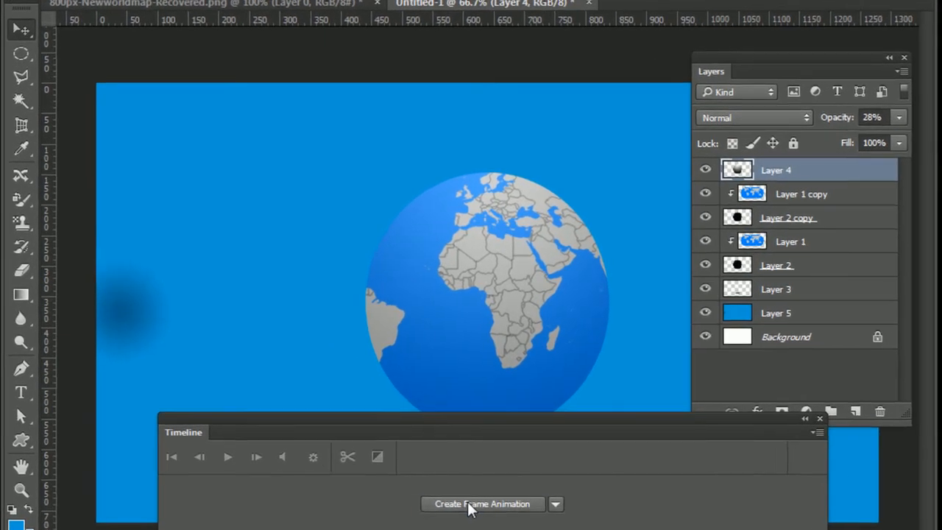
pyautogui.click(360, 463)
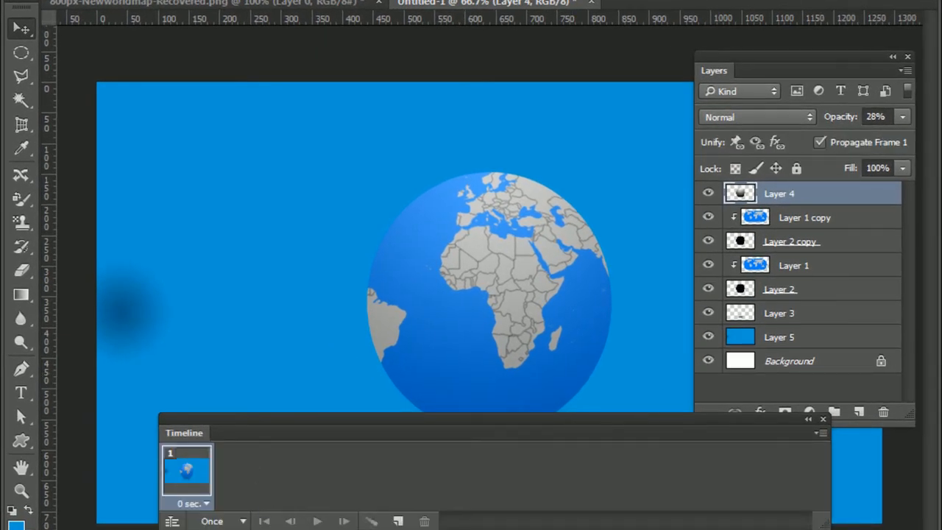
# Step: Add a second animation frame and move Layer 1 copy's map rightward in it until the Americas fill the globe's right half
pyautogui.click(806, 217)
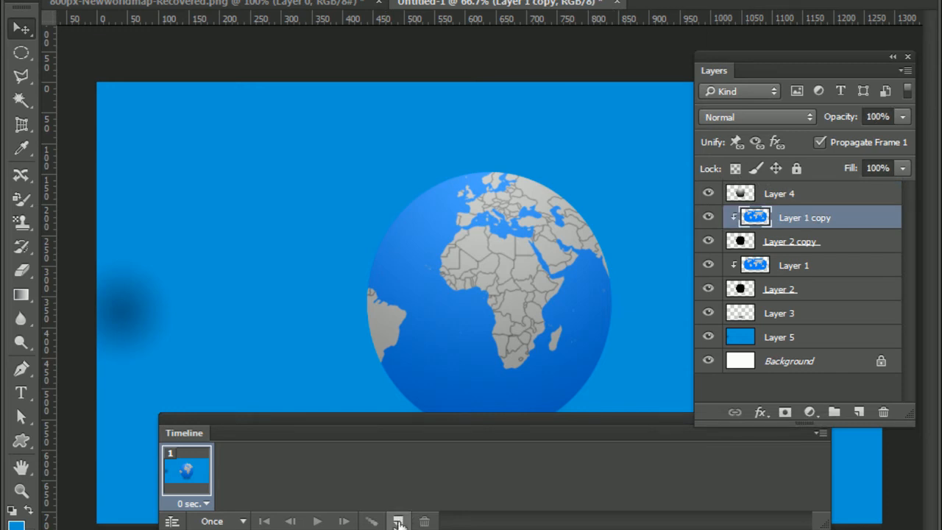
pyautogui.click(398, 521)
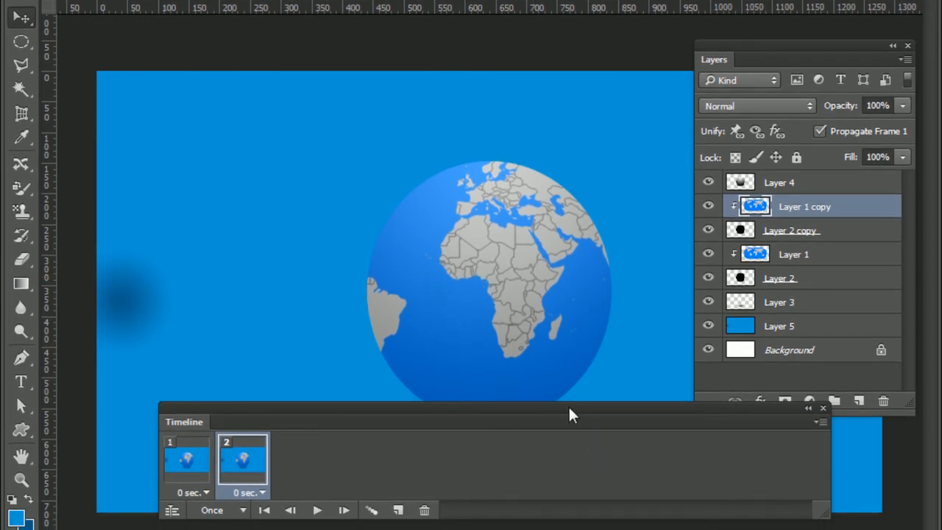
pyautogui.moveTo(570, 409); pyautogui.dragTo(577, 420)
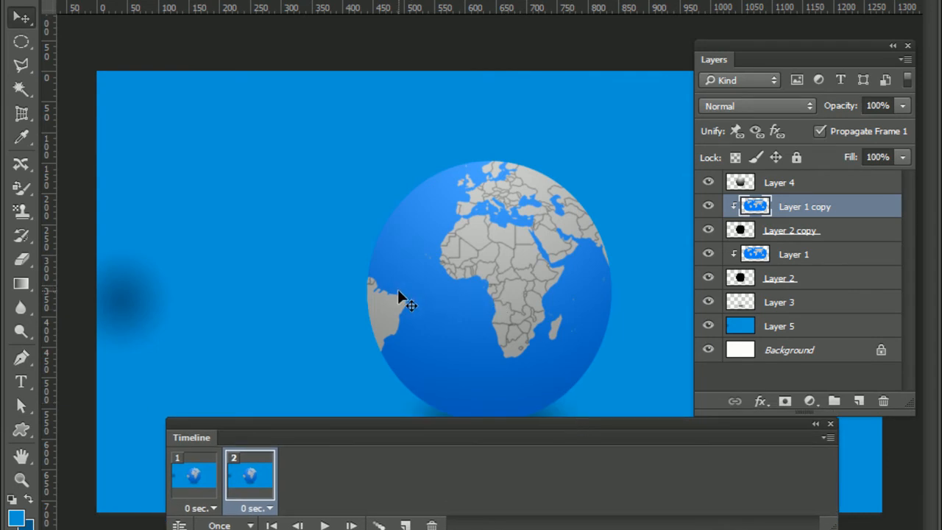
pyautogui.moveTo(401, 295); pyautogui.dragTo(591, 305)
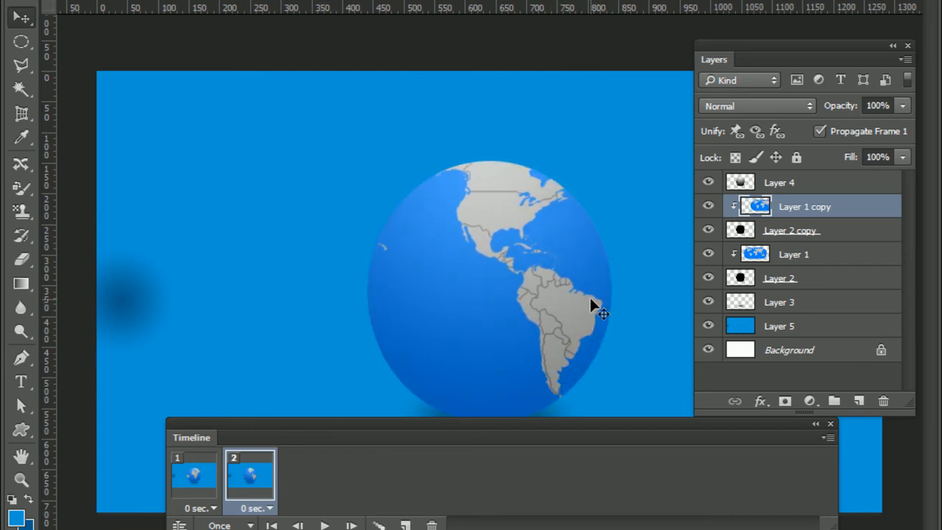
# Step: In frame 2, shift Layer 1's map leftward until its right edge sits just past the globe's right edge
pyautogui.click(794, 254)
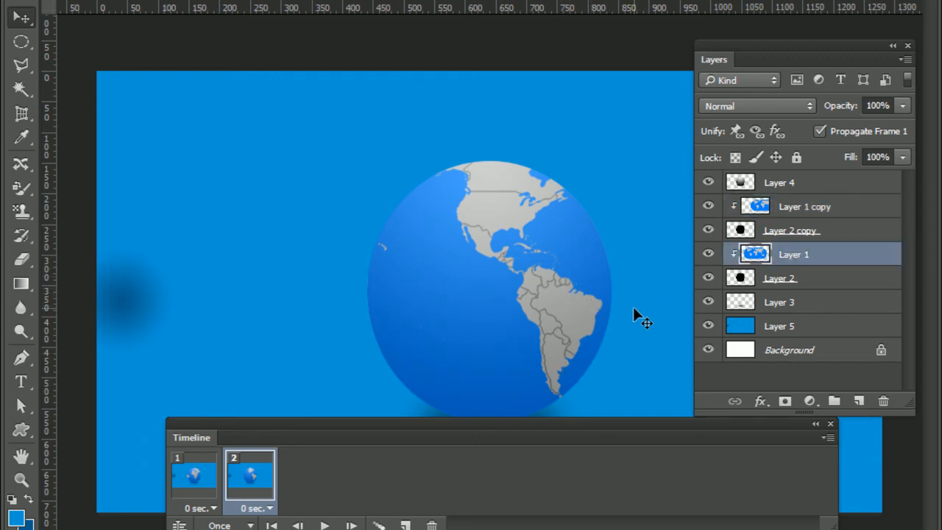
pyautogui.hotkey('ctrl', 't')
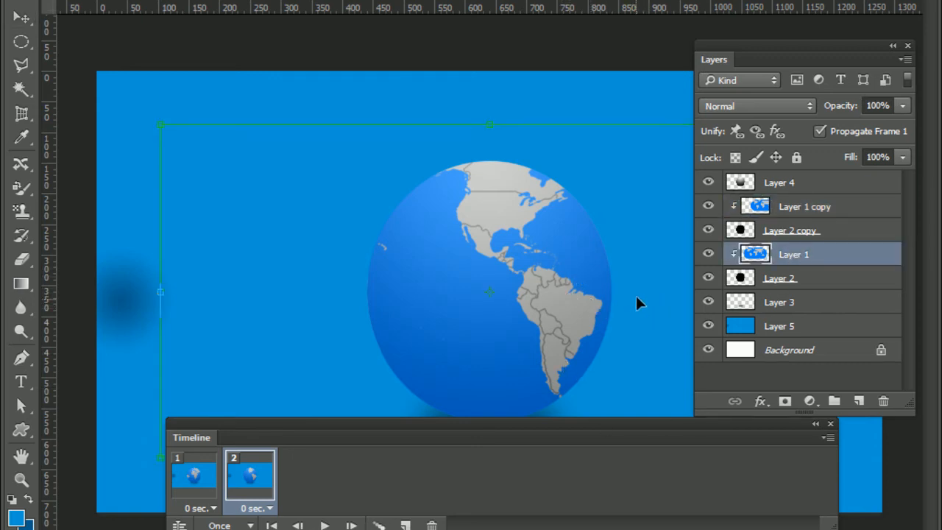
pyautogui.moveTo(666, 313); pyautogui.dragTo(607, 383)
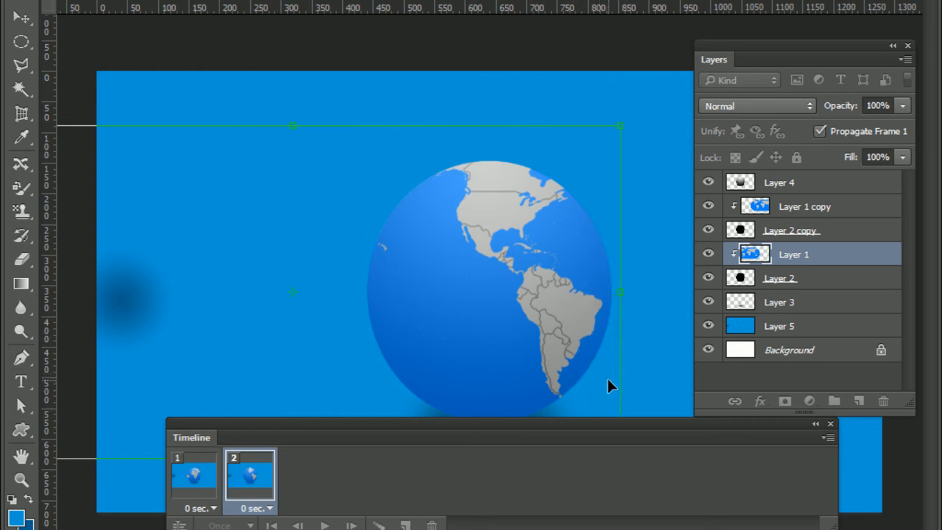
pyautogui.press('Return')
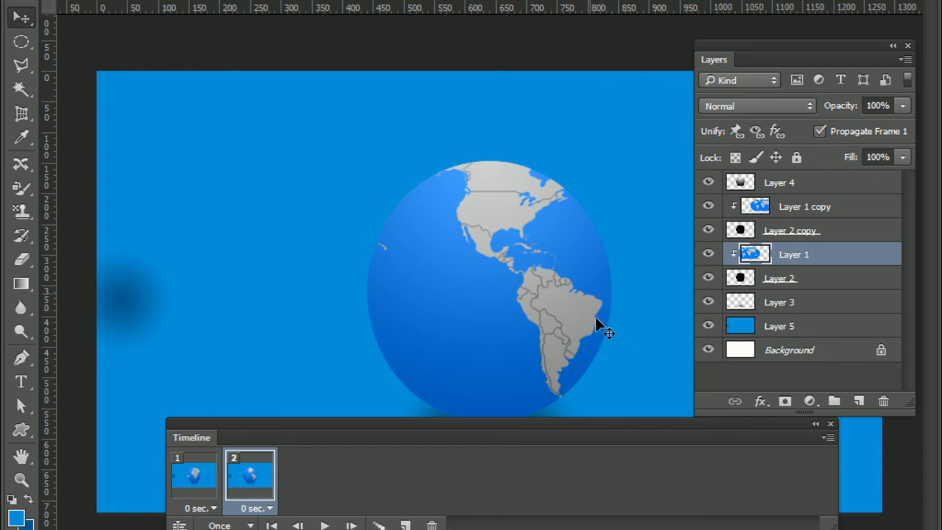
pyautogui.moveTo(605, 424); pyautogui.dragTo(617, 440)
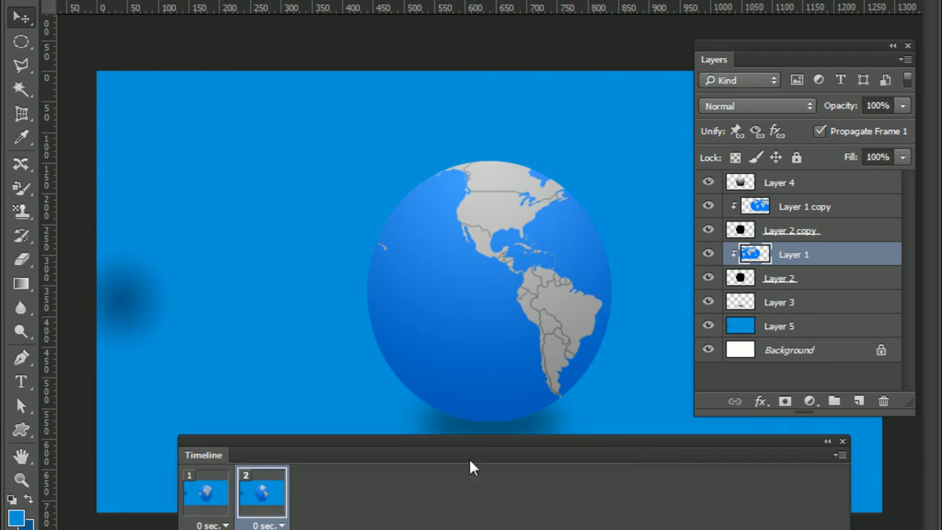
# Step: Tween frame 1 with the next frame, adding 50 frames for all layers with position, opacity and effects
pyautogui.click(209, 488)
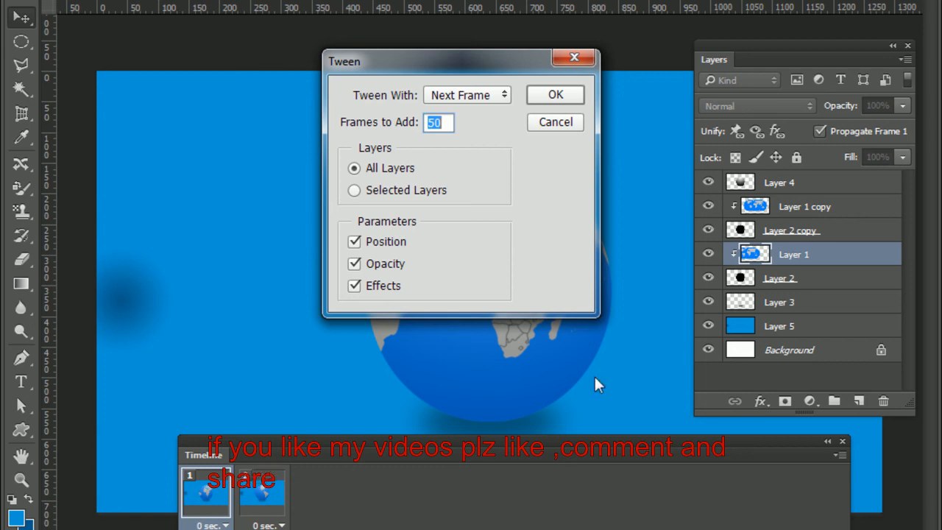
pyautogui.click(557, 97)
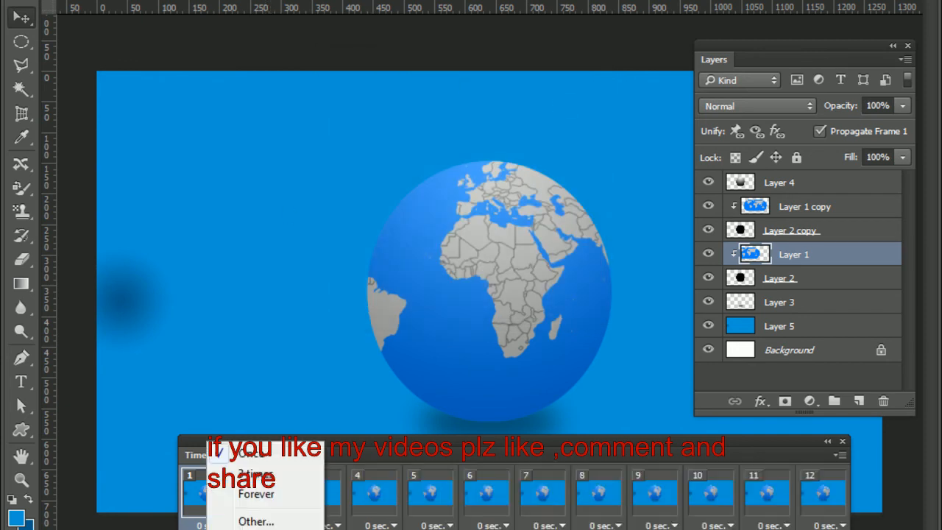
# Step: Set the animation to loop Forever and play it
pyautogui.click(263, 495)
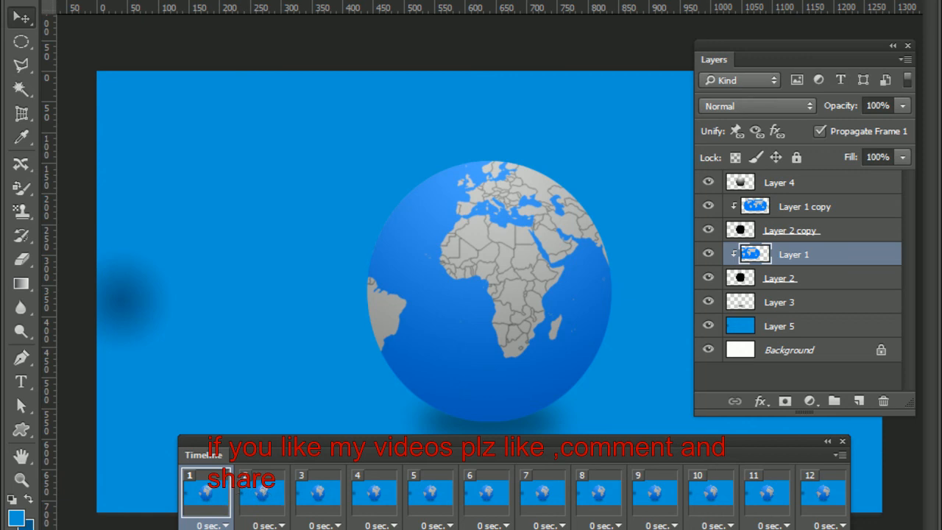
pyautogui.press('space')
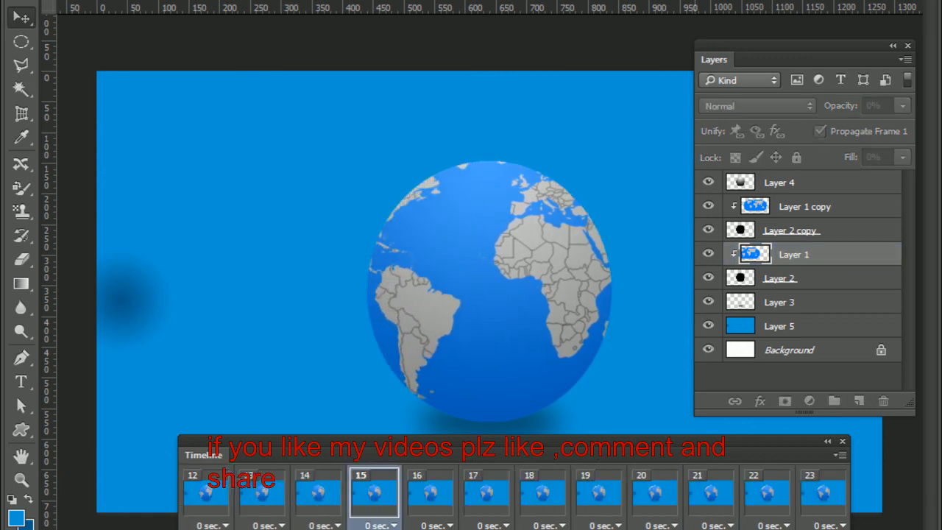